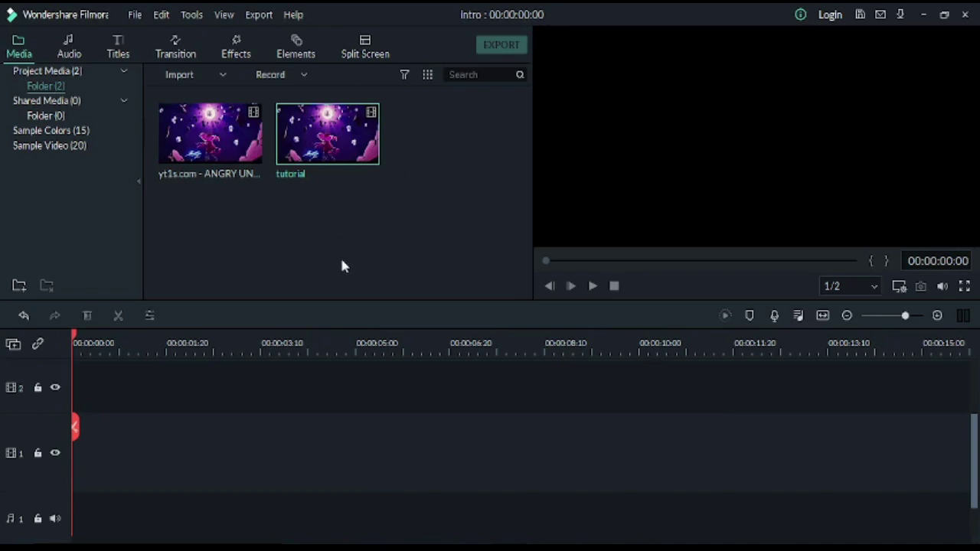
Drag the tutorial clip from the Media library onto video track 1 of the timeline
{"action": "right_click", "coordinate": [495, 193]}
{"action": "left_click", "coordinate": [93, 213]}
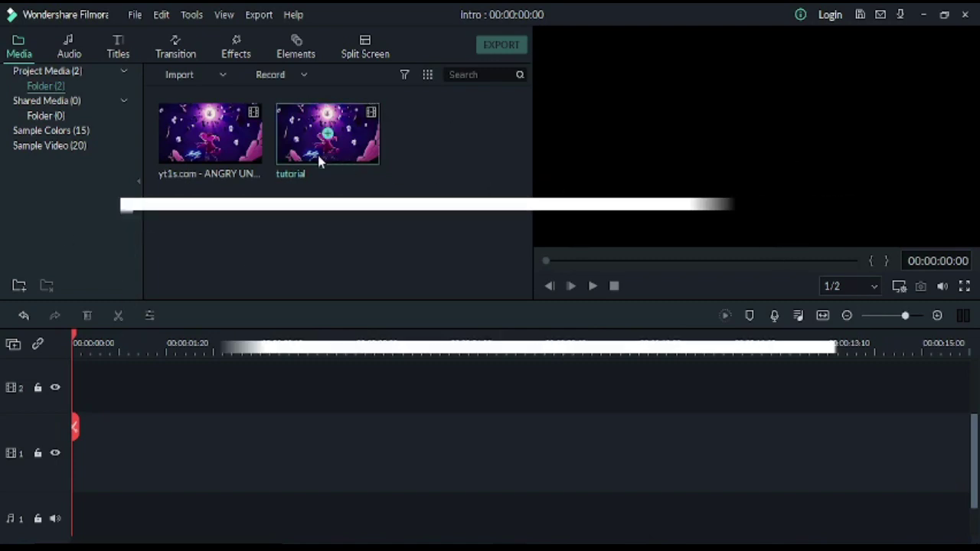
{"action": "left_click_drag", "start_coordinate": [312, 153], "coordinate": [317, 411]}
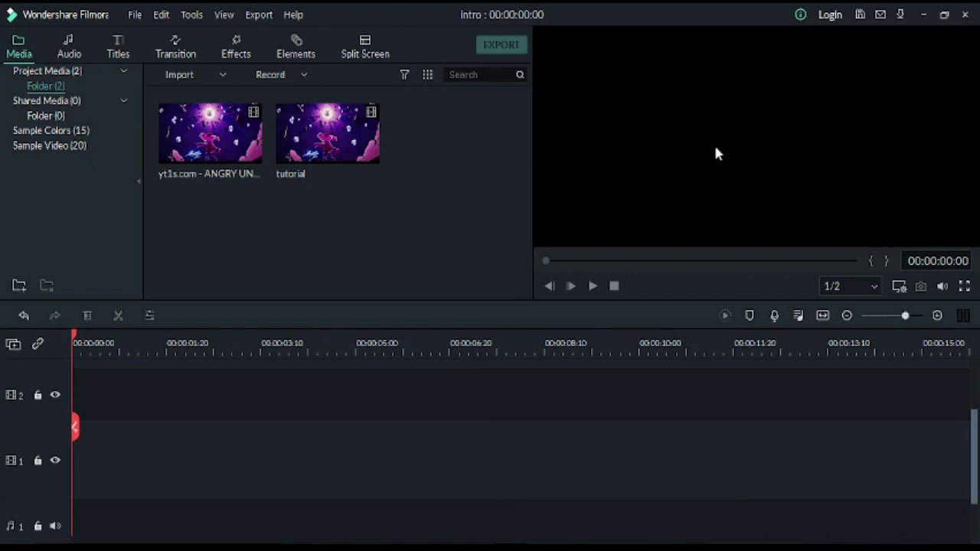
{"action": "left_click", "coordinate": [306, 156]}
{"action": "left_click_drag", "start_coordinate": [318, 151], "coordinate": [79, 457]}
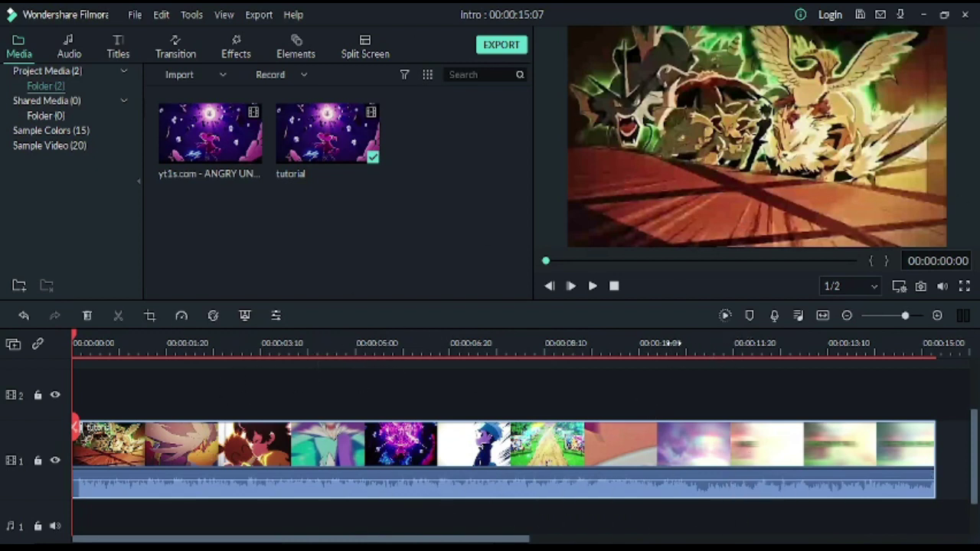
Find the white frame near 00:00:10 and split the tutorial clip there
{"action": "left_click", "coordinate": [669, 340]}
{"action": "left_click_drag", "start_coordinate": [671, 336], "coordinate": [621, 346]}
{"action": "key", "text": "space"}
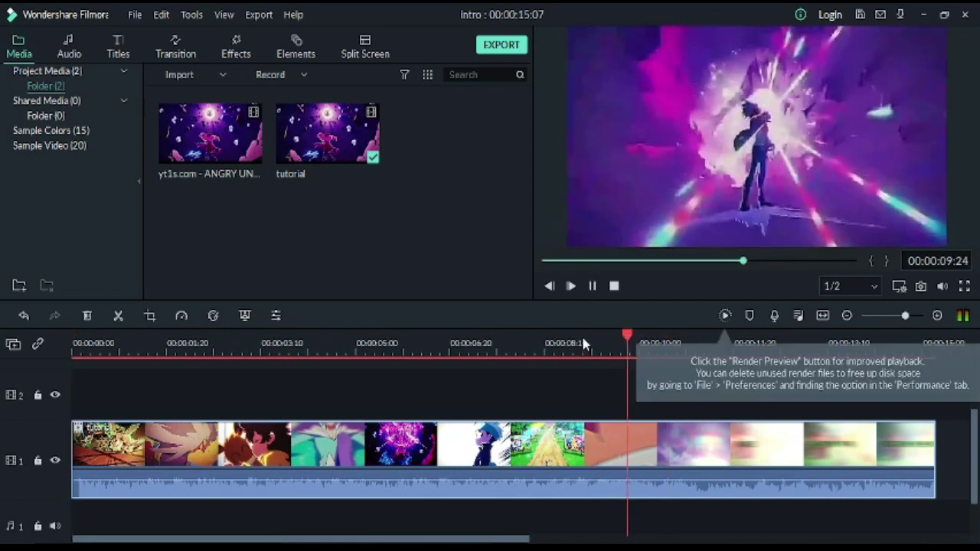
{"action": "key", "text": "space"}
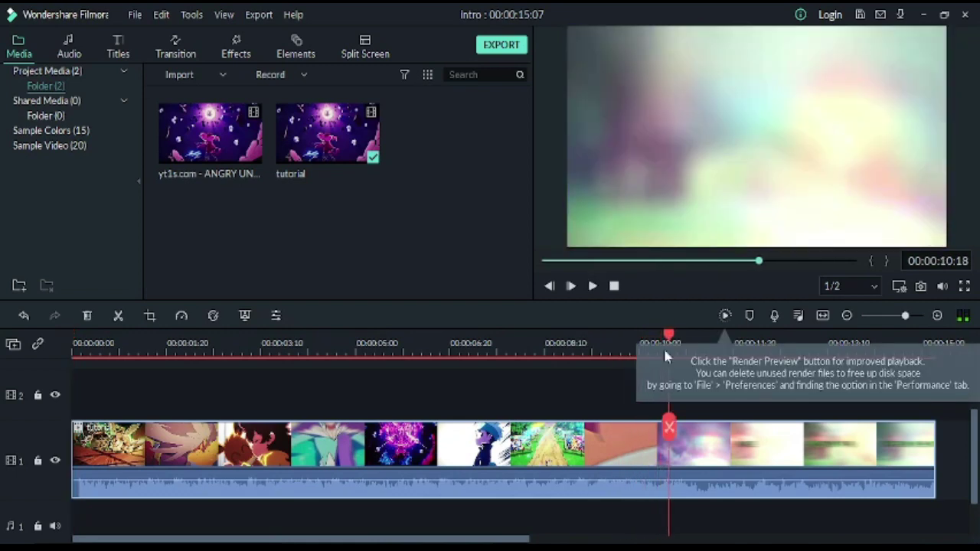
{"action": "left_click", "coordinate": [669, 428]}
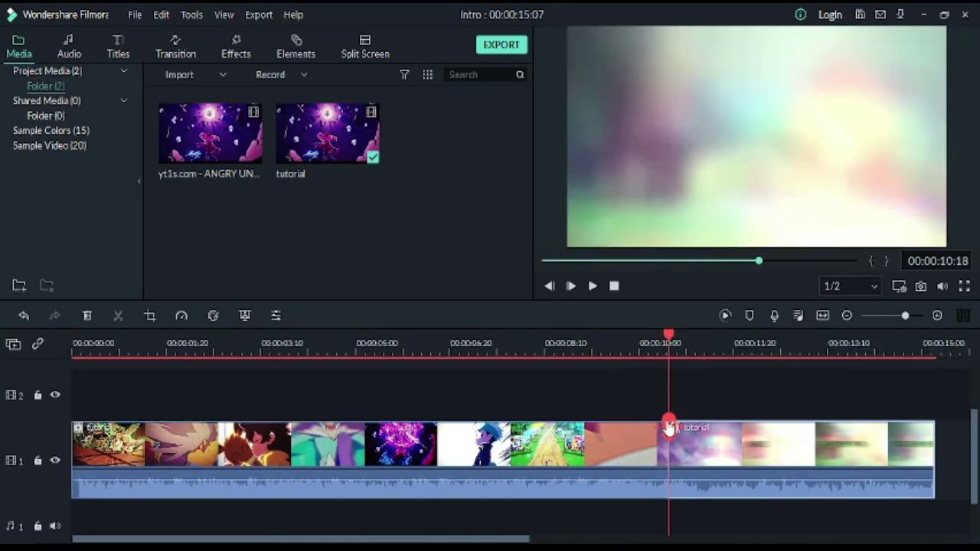
Play back from about 10:05 to check the cut
{"action": "left_click", "coordinate": [648, 338]}
{"action": "key", "text": "space"}
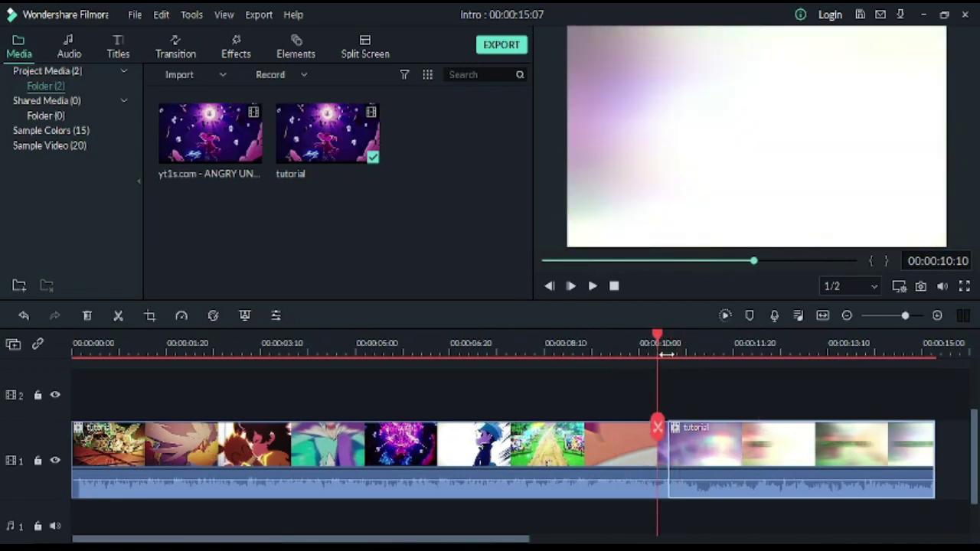
{"action": "key", "text": "space"}
{"action": "key", "text": "space"}
{"action": "key", "text": "space"}
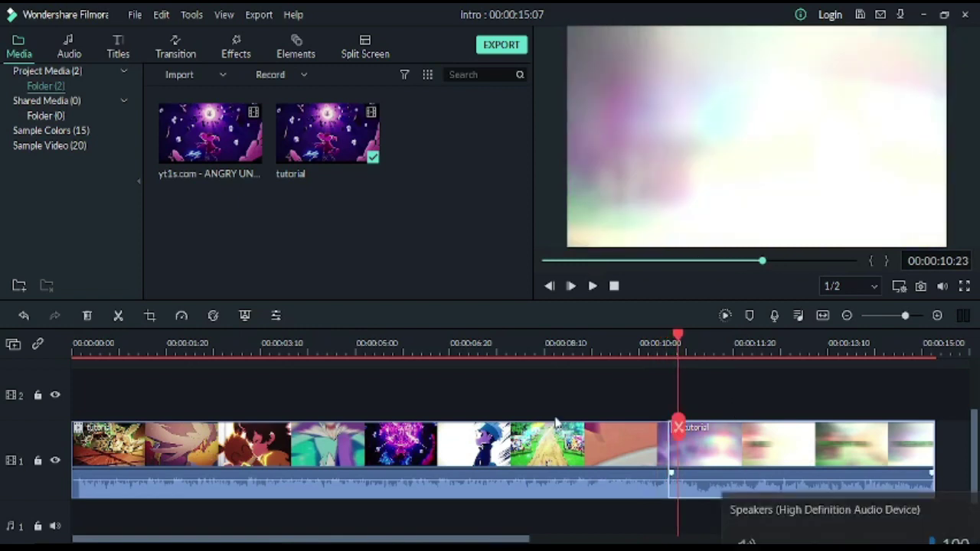
Lower the computer's speaker volume to 32
{"action": "left_click", "coordinate": [823, 528]}
{"action": "left_click_drag", "start_coordinate": [823, 528], "coordinate": [824, 528]}
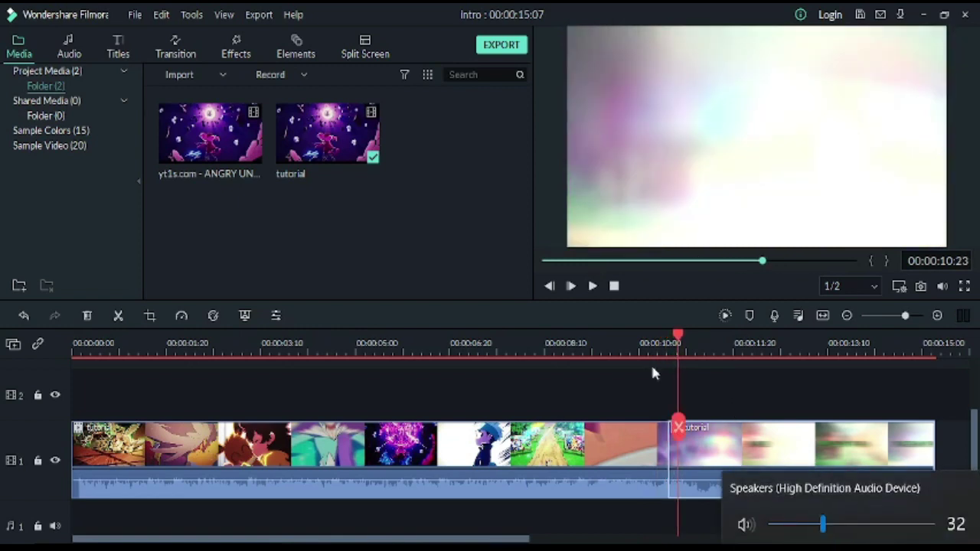
{"action": "left_click", "coordinate": [606, 327]}
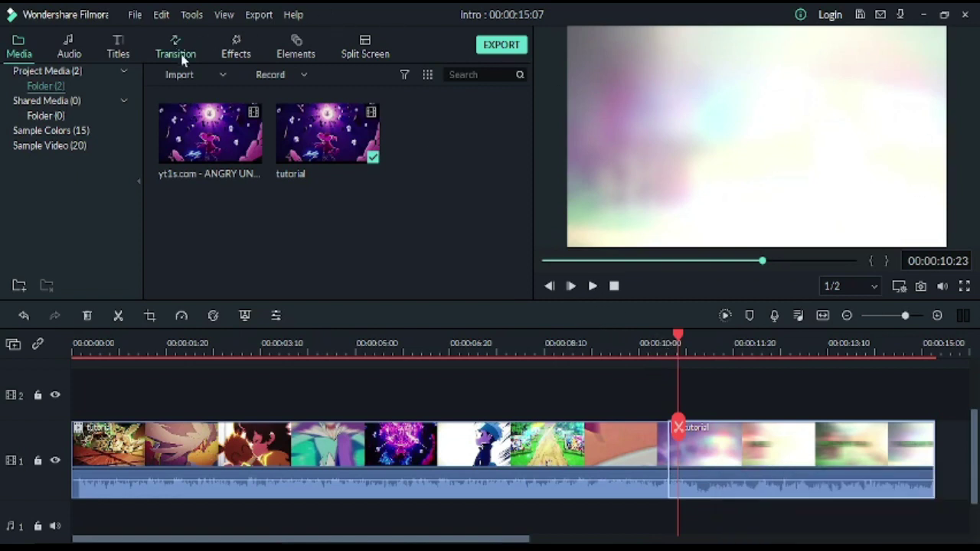
Add the Default Title to track 2 above the second clip part and preview it
{"action": "left_click", "coordinate": [177, 52]}
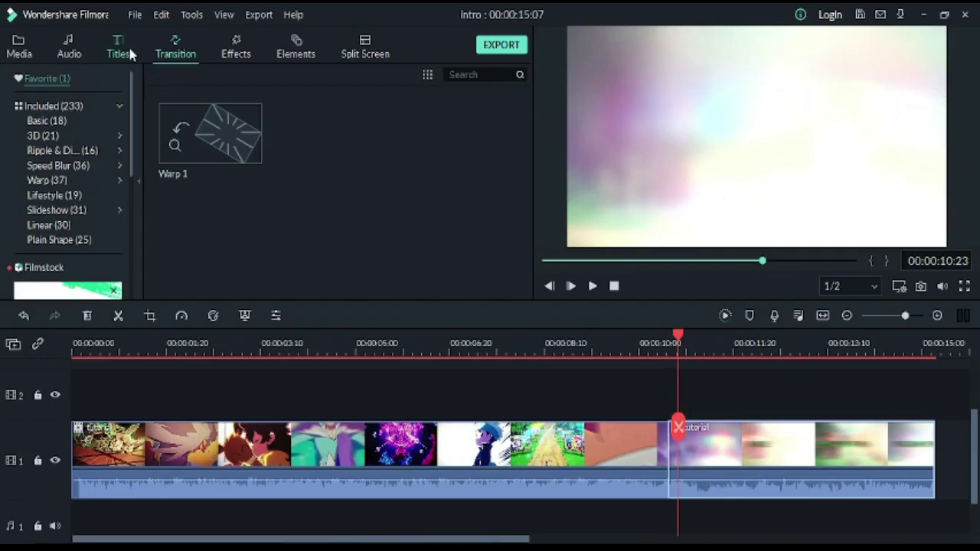
{"action": "left_click", "coordinate": [129, 48]}
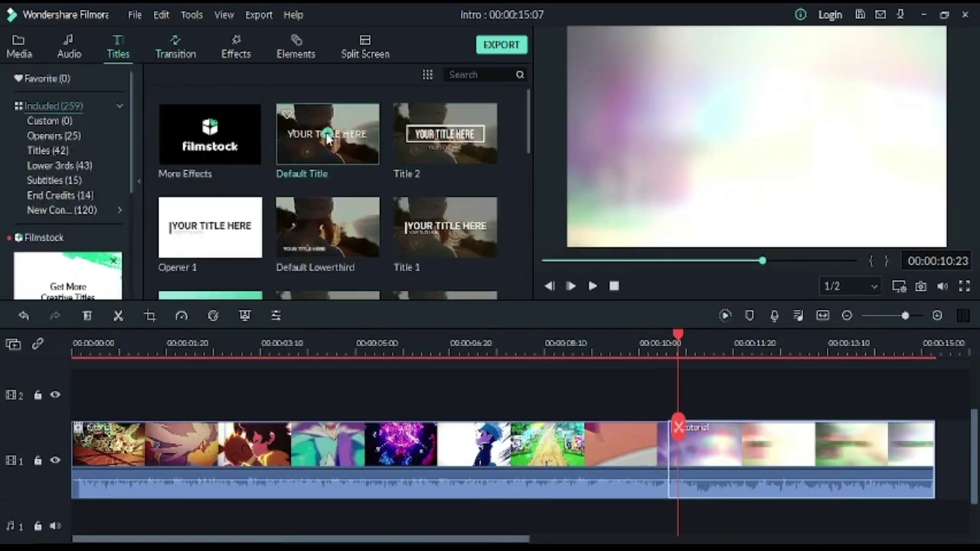
{"action": "left_click_drag", "start_coordinate": [327, 138], "coordinate": [709, 391]}
{"action": "left_click", "coordinate": [656, 346]}
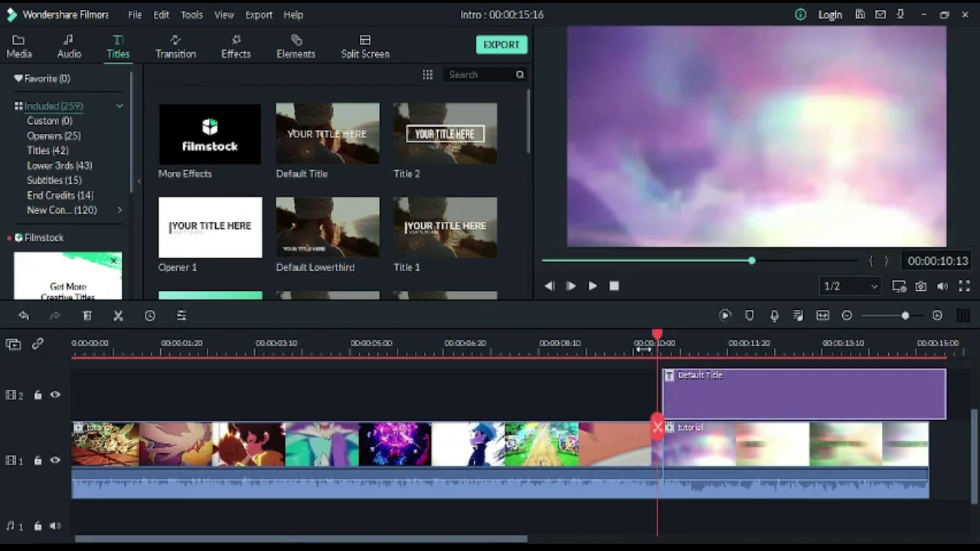
{"action": "left_click", "coordinate": [643, 349]}
{"action": "key", "text": "space"}
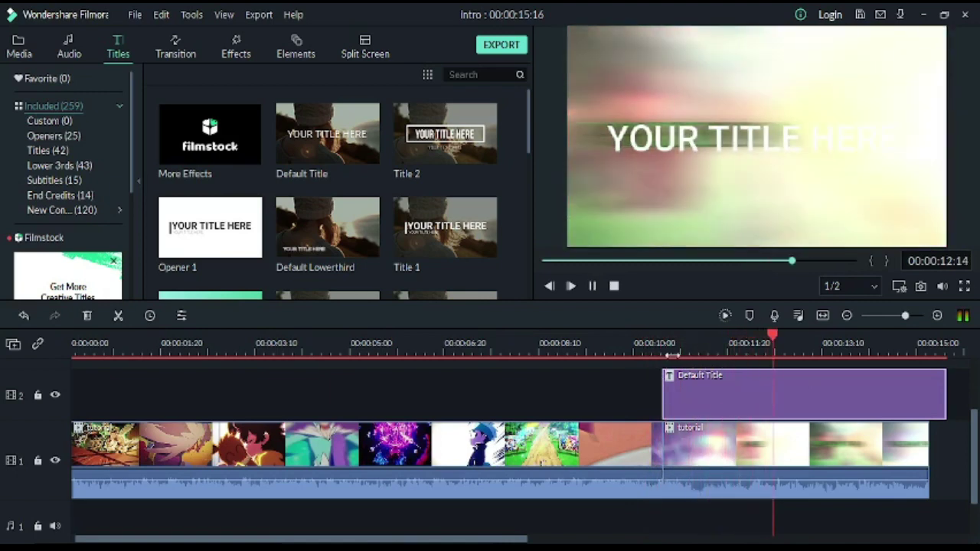
{"action": "key", "text": "space"}
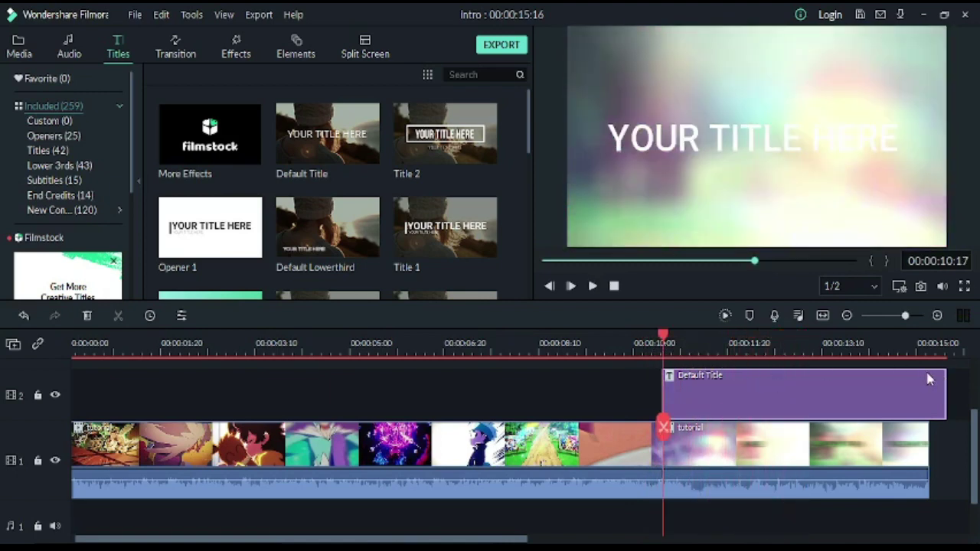
Trim the title to end with the video and move its start to the cut point
{"action": "mouse_move", "coordinate": [945, 387]}
{"action": "left_mouse_down"}
{"action": "mouse_move", "coordinate": [919, 385]}
{"action": "mouse_move", "coordinate": [928, 384]}
{"action": "left_mouse_up"}
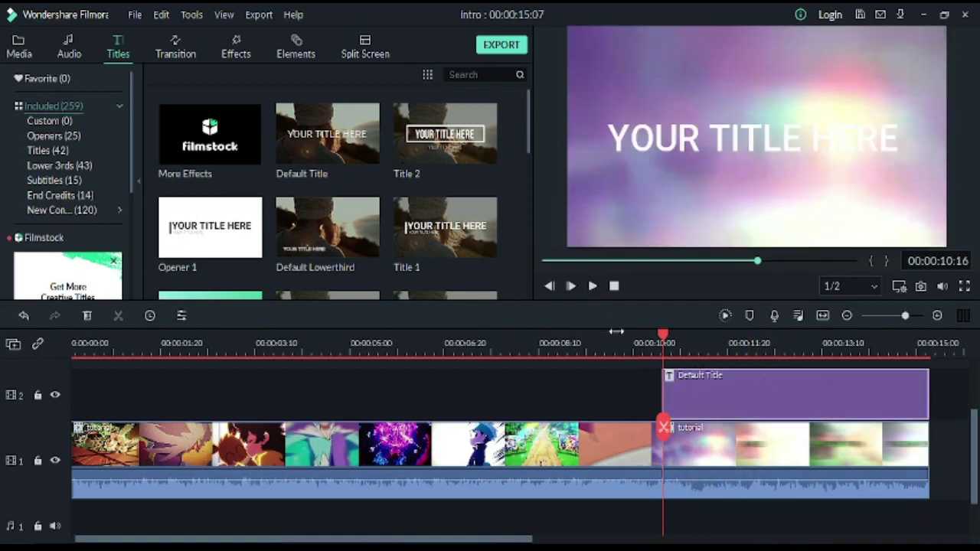
{"action": "left_click", "coordinate": [622, 337]}
{"action": "key", "text": "space"}
{"action": "key", "text": "space"}
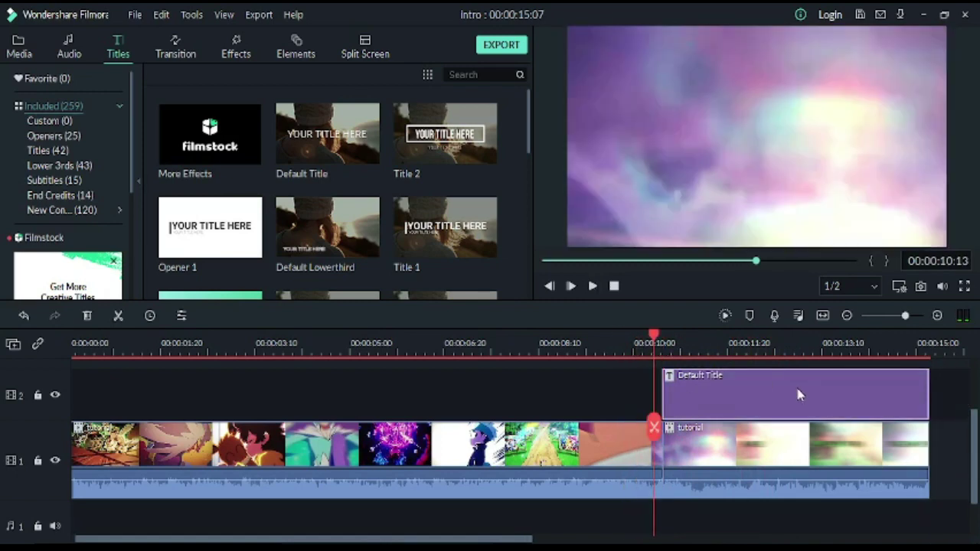
{"action": "left_click_drag", "start_coordinate": [794, 394], "coordinate": [785, 396]}
{"action": "key", "text": "space"}
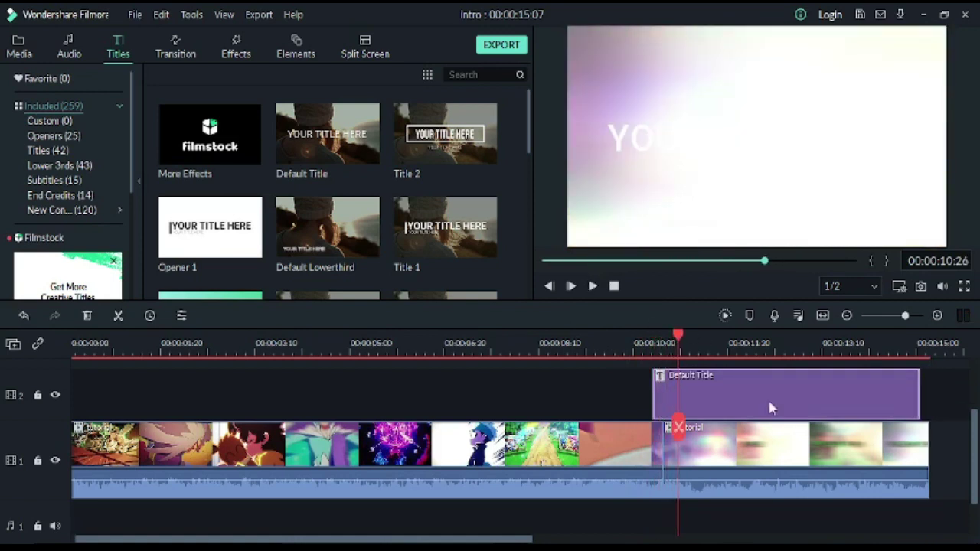
Replace the placeholder title text with 'POKEMON BANTAI' and apply Text style 2
{"action": "double_click", "coordinate": [769, 404]}
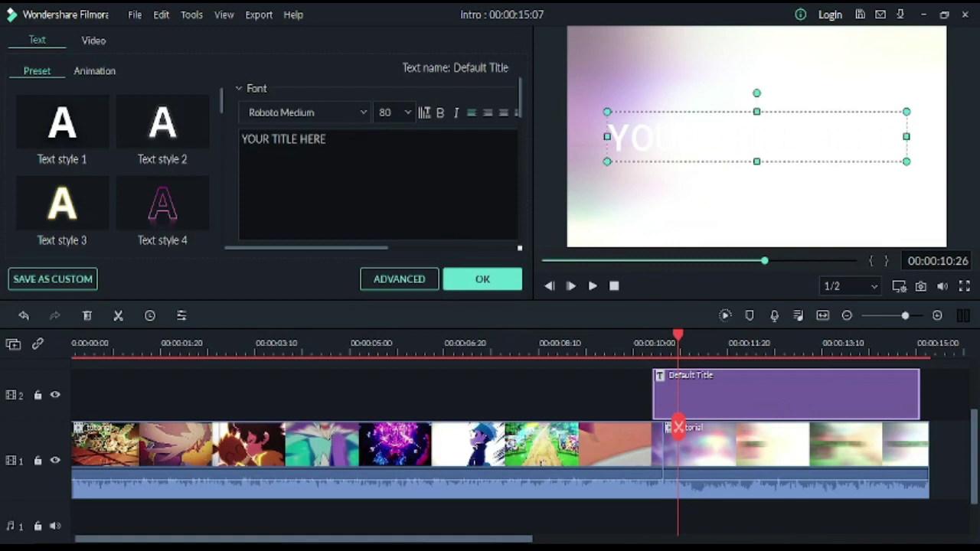
{"action": "left_click_drag", "start_coordinate": [329, 139], "coordinate": [240, 139]}
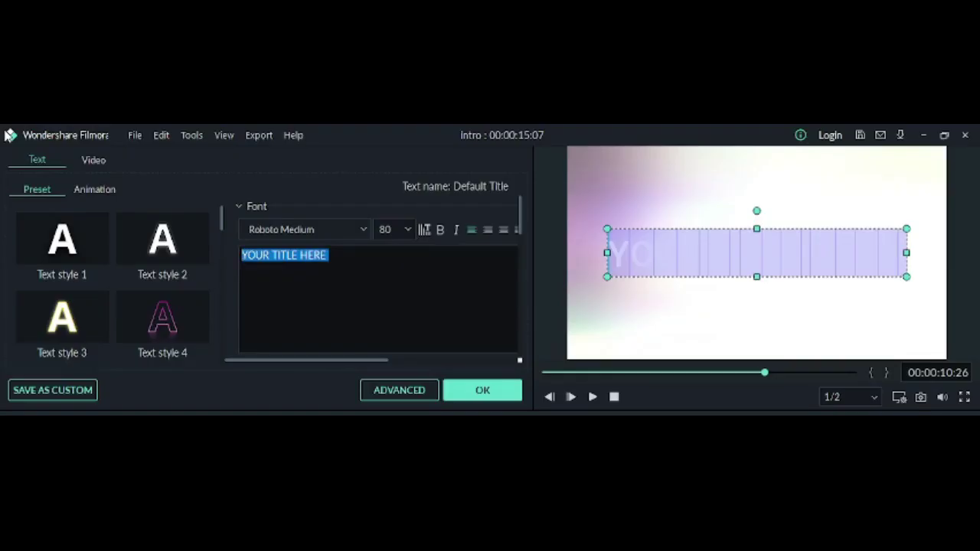
{"action": "type", "text": "PO"}
{"action": "key", "text": "BackSpace"}
{"action": "type", "text": "OKEMON "}
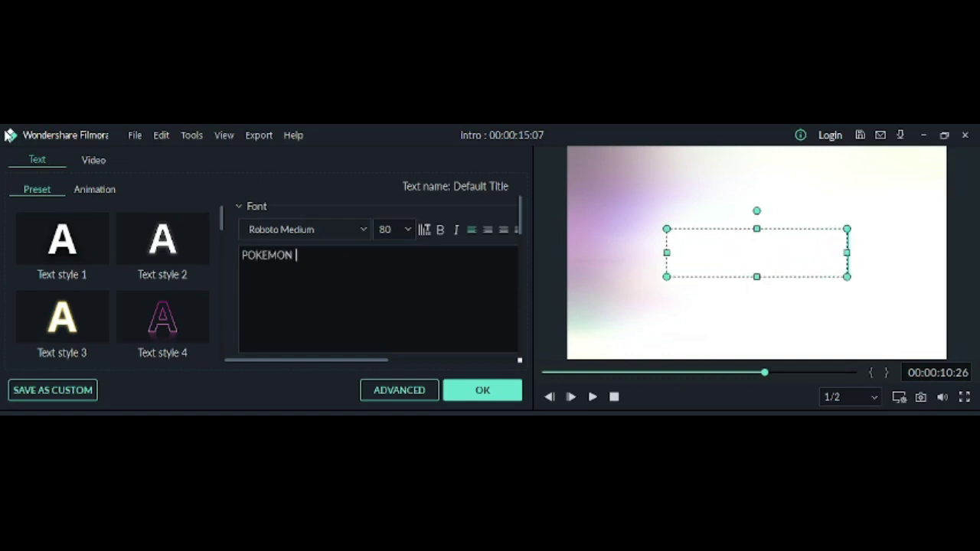
{"action": "type", "text": "BANTAI"}
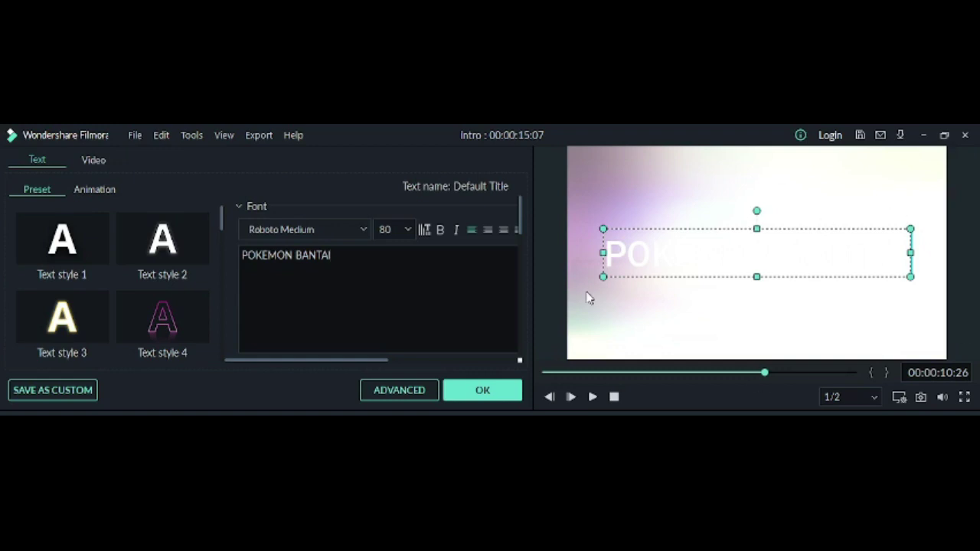
{"action": "left_click", "coordinate": [165, 249]}
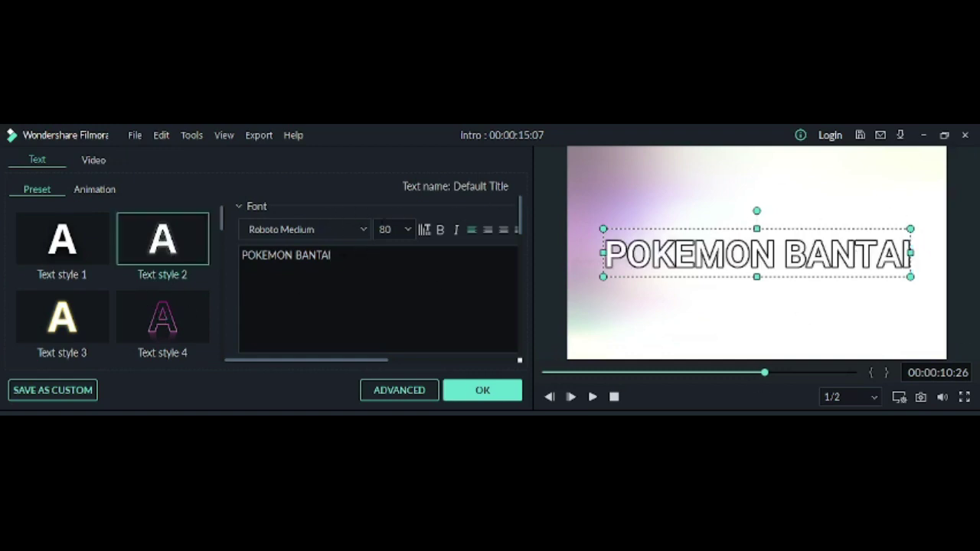
Set the title font to Plumpfull at size 90, then close the editor with OK
{"action": "left_click", "coordinate": [329, 229]}
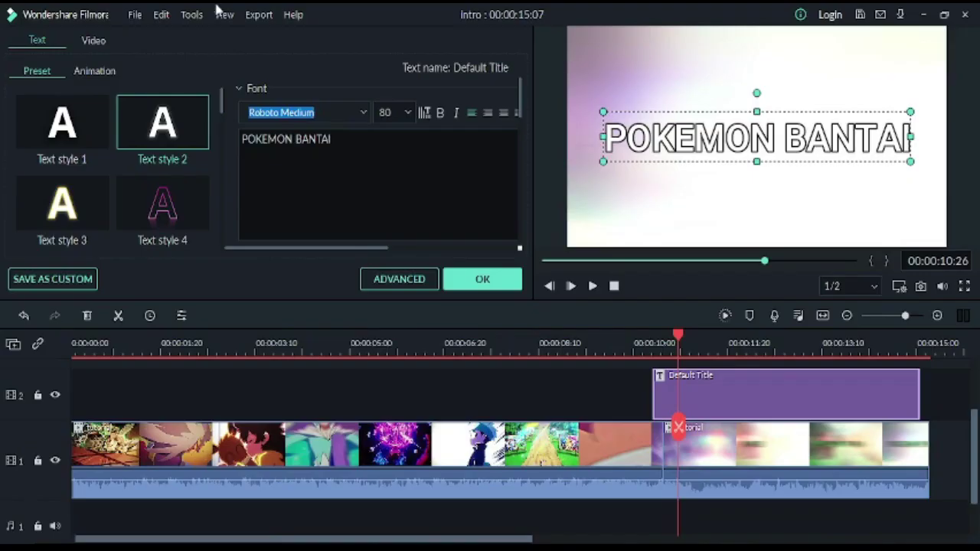
{"action": "type", "text": "plu"}
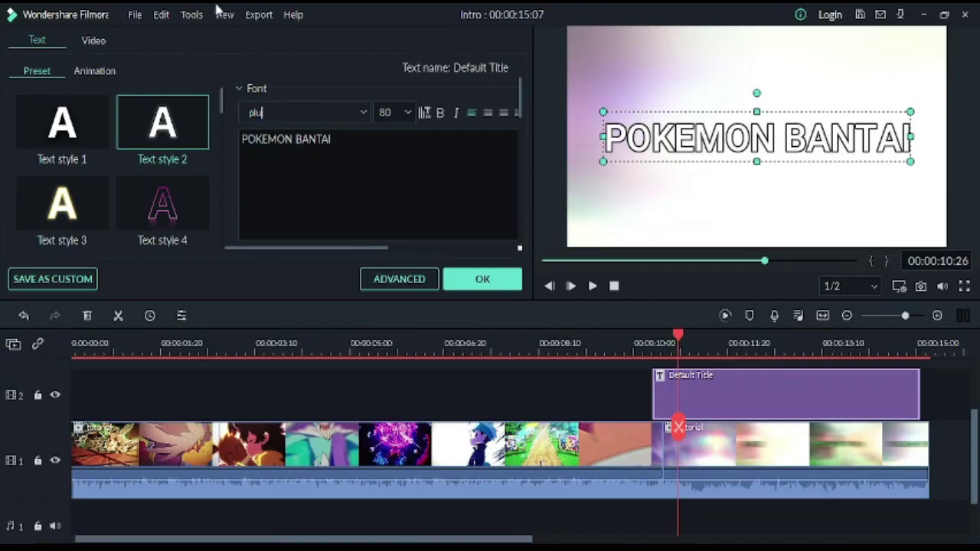
{"action": "key", "text": "BackSpace"}
{"action": "type", "text": "umpfull"}
{"action": "key", "text": "Return"}
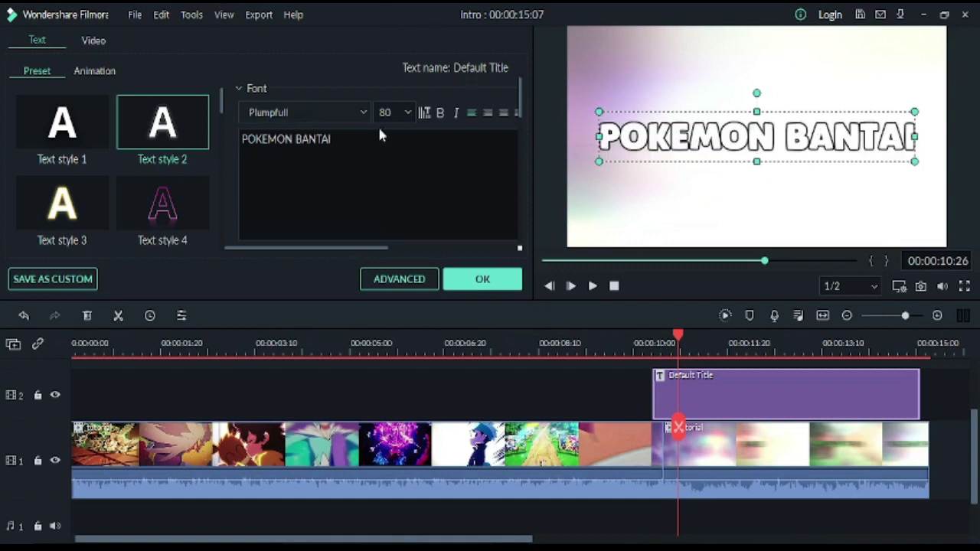
{"action": "left_click", "coordinate": [389, 170]}
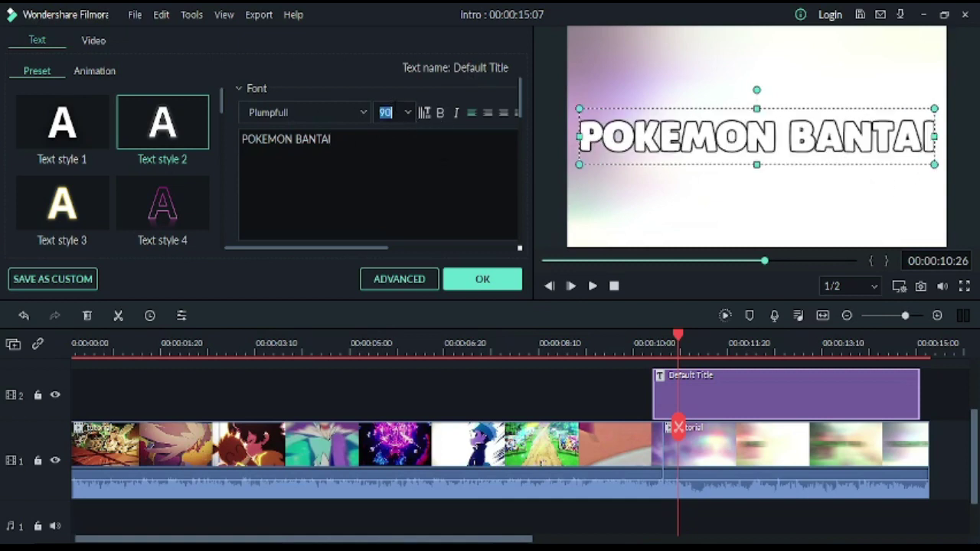
{"action": "scroll", "coordinate": [389, 111], "scroll_direction": "up", "scroll_amount": 2}
{"action": "scroll", "coordinate": [402, 115], "scroll_direction": "down", "scroll_amount": 1}
{"action": "left_click", "coordinate": [671, 225]}
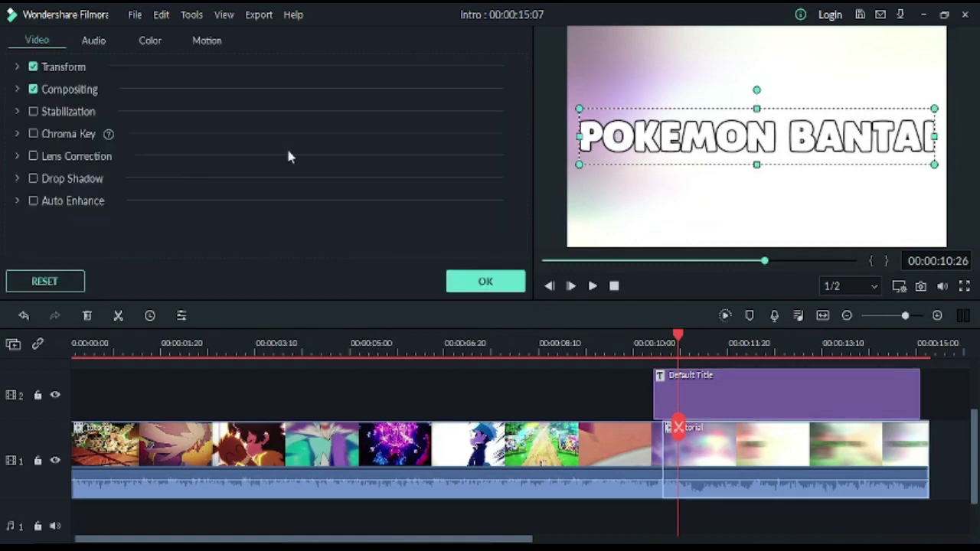
{"action": "left_click", "coordinate": [480, 282]}
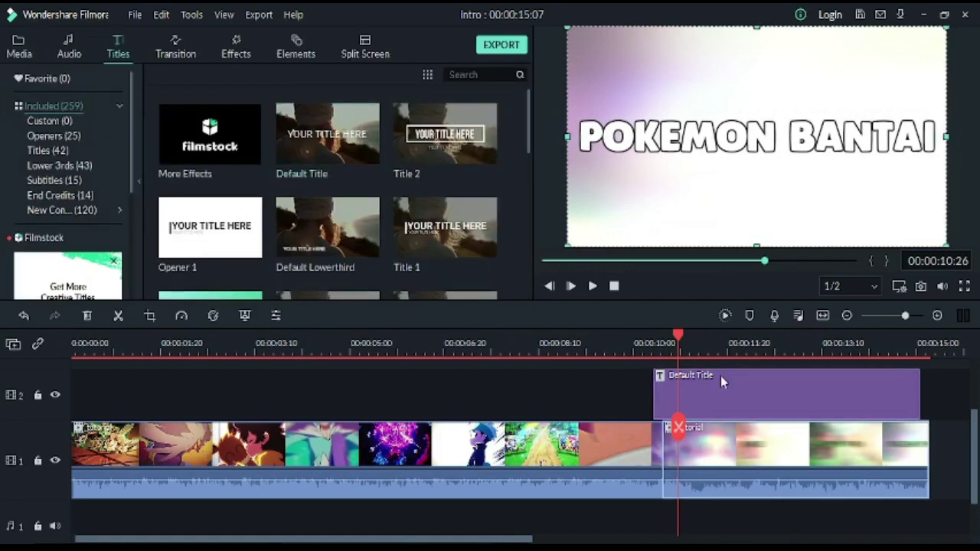
Reopen the title's settings and change its text colour to green
{"action": "double_click", "coordinate": [720, 376]}
{"action": "scroll", "coordinate": [162, 168], "scroll_direction": "down", "scroll_amount": 2}
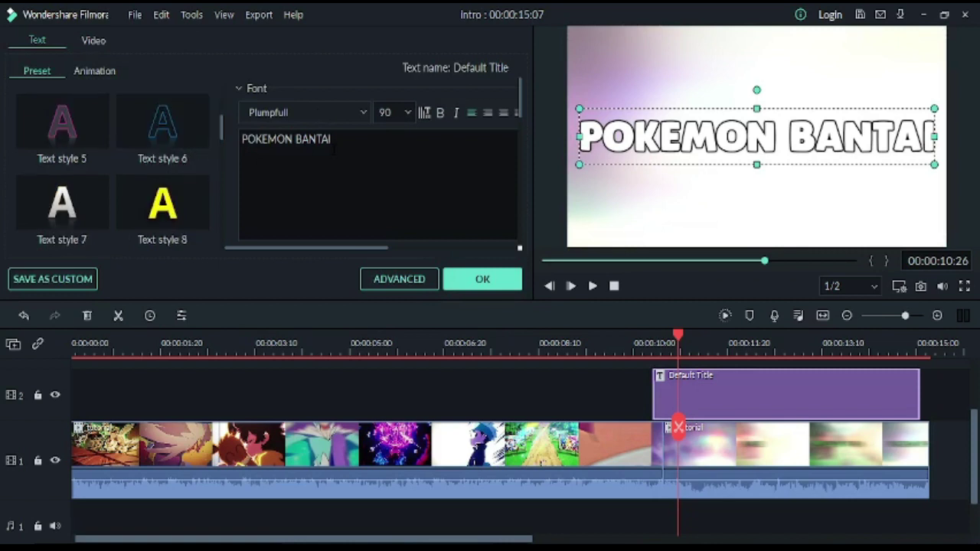
{"action": "scroll", "coordinate": [322, 157], "scroll_direction": "down", "scroll_amount": 3}
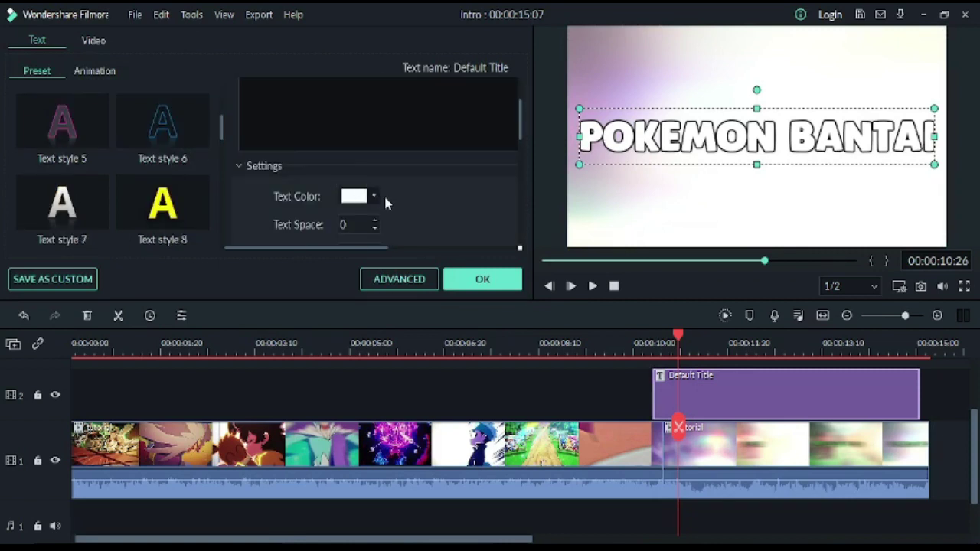
{"action": "left_click", "coordinate": [352, 196]}
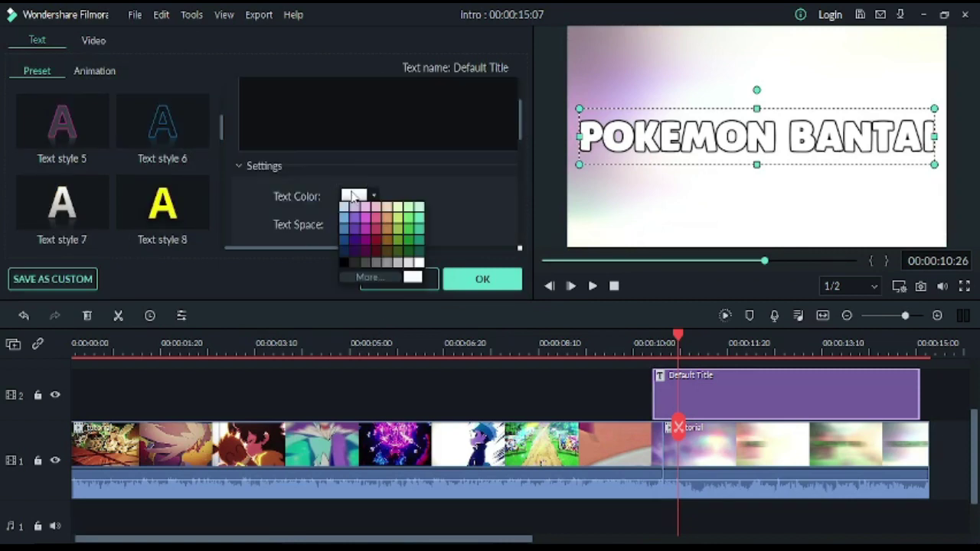
{"action": "key", "text": "Escape"}
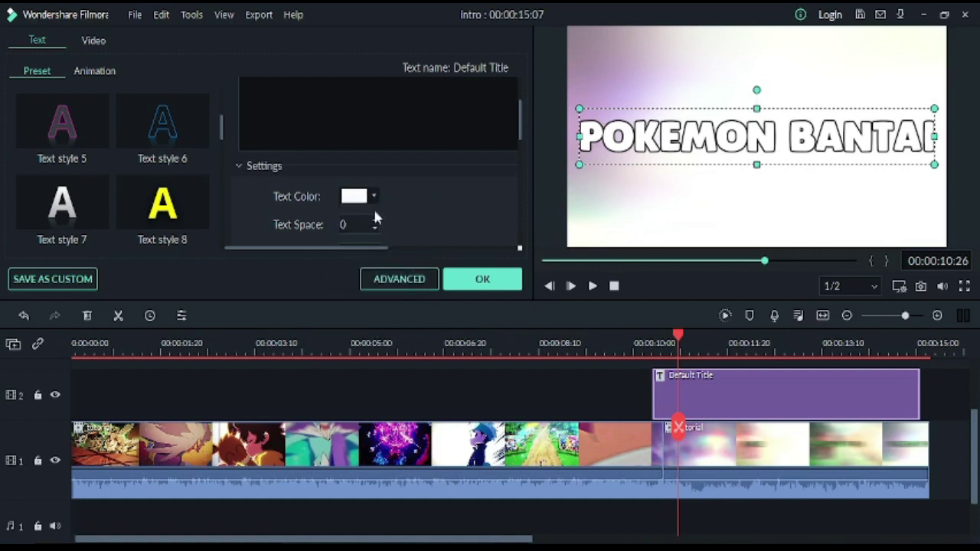
{"action": "left_click", "coordinate": [372, 198]}
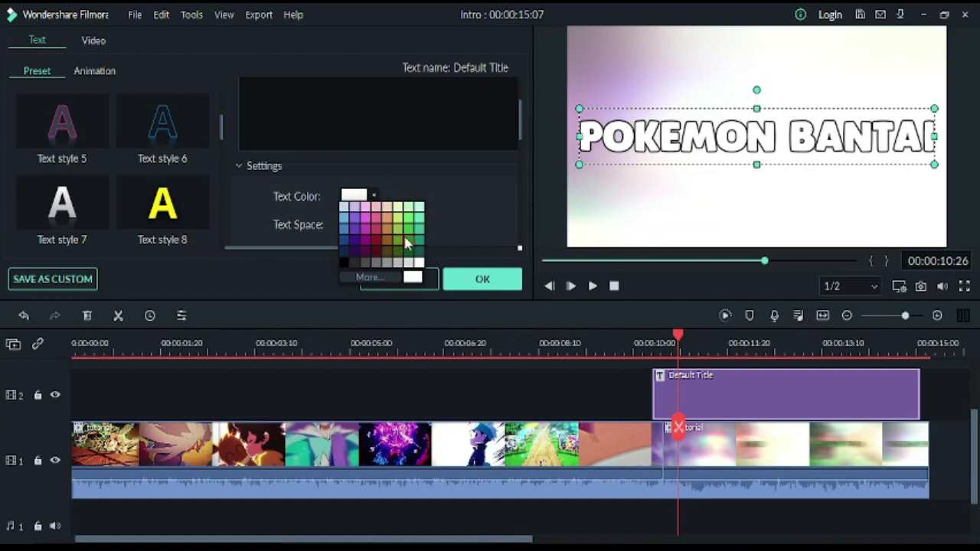
{"action": "left_click", "coordinate": [408, 228]}
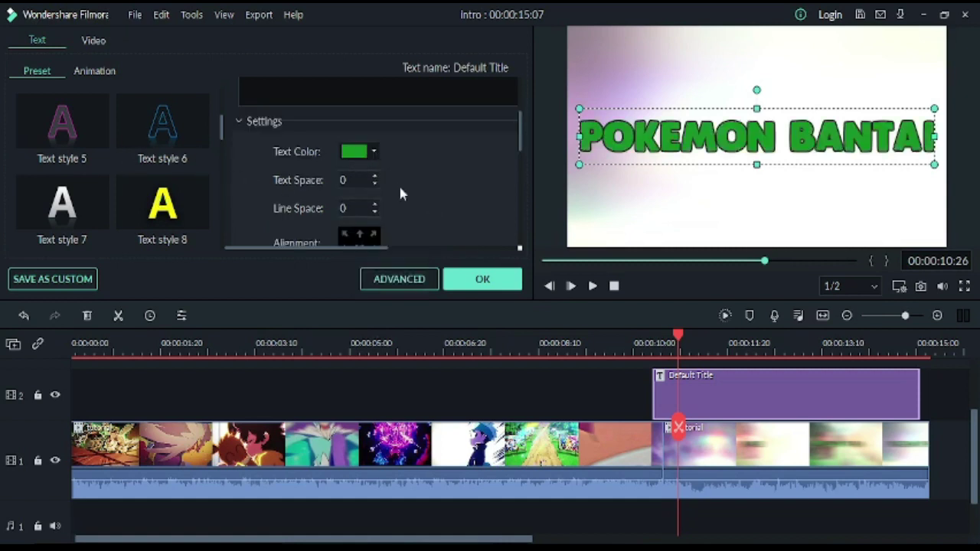
Try Text styles 10, 9, 11 and 4, return to Text style 2, and reapply green
{"action": "scroll", "coordinate": [131, 158], "scroll_direction": "up", "scroll_amount": 3}
{"action": "scroll", "coordinate": [182, 158], "scroll_direction": "down", "scroll_amount": 6}
{"action": "left_click", "coordinate": [142, 142]}
{"action": "left_click", "coordinate": [28, 136]}
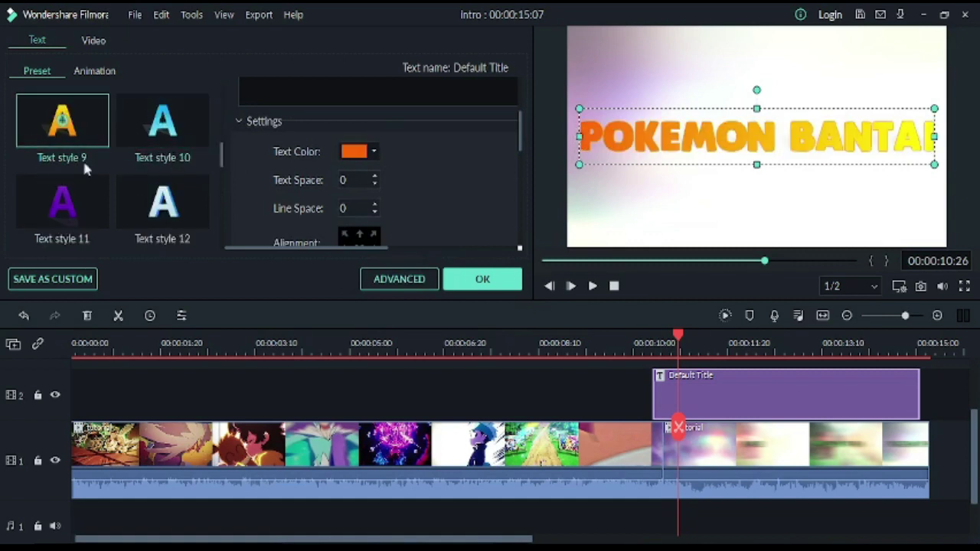
{"action": "left_click", "coordinate": [120, 184]}
{"action": "left_click", "coordinate": [96, 181]}
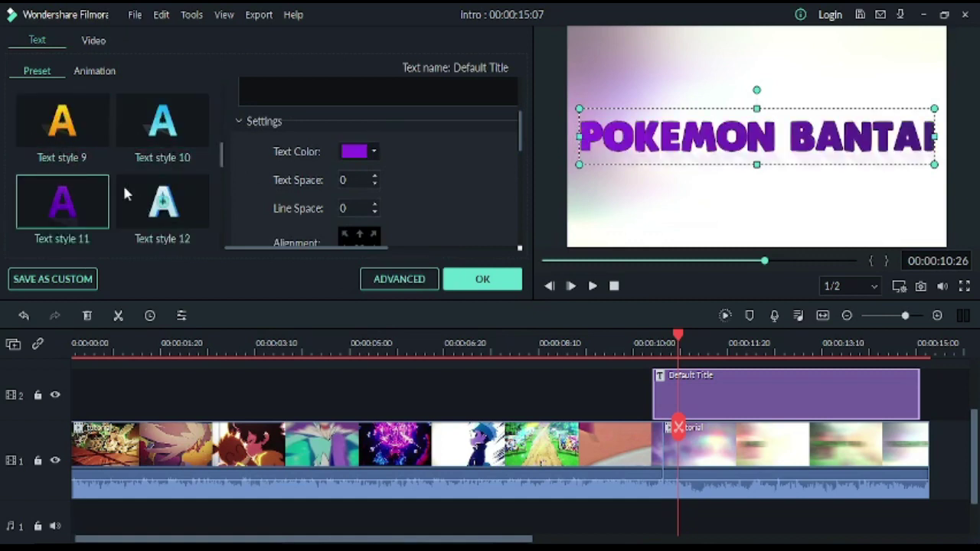
{"action": "scroll", "coordinate": [124, 183], "scroll_direction": "up", "scroll_amount": 3}
{"action": "left_click", "coordinate": [153, 142]}
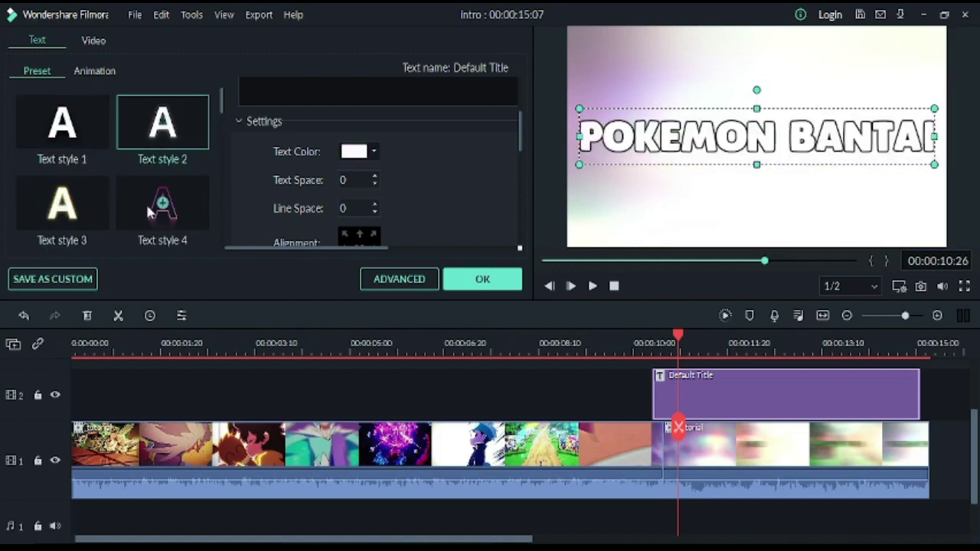
{"action": "left_click", "coordinate": [148, 205]}
{"action": "left_click", "coordinate": [126, 111]}
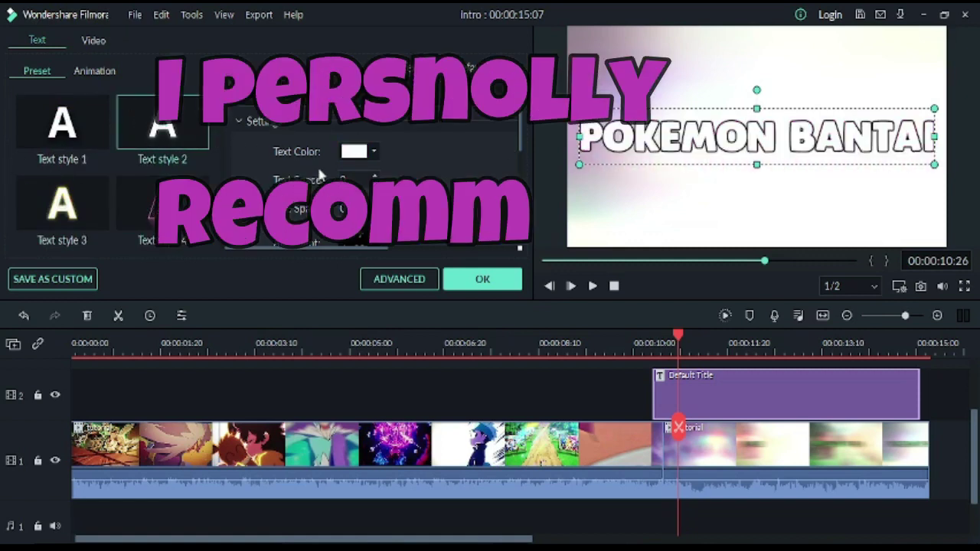
{"action": "left_click", "coordinate": [364, 150]}
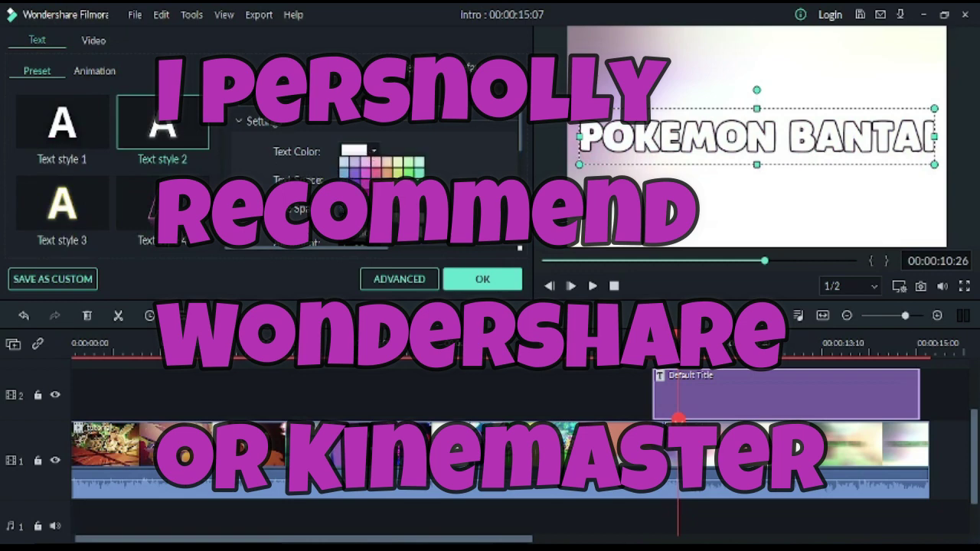
{"action": "left_click", "coordinate": [414, 173]}
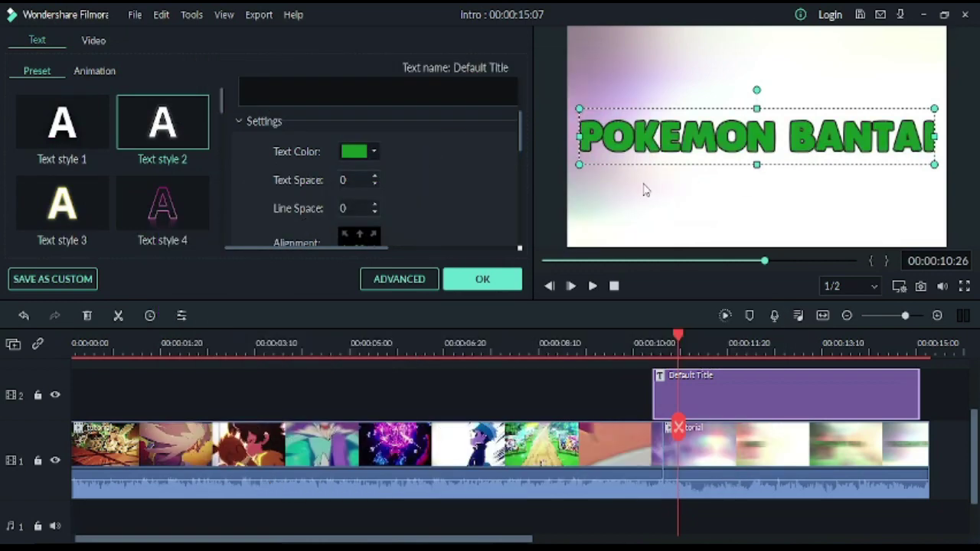
Preview the Boom! motion on the video clip, then keep No Animation and confirm
{"action": "left_click", "coordinate": [881, 208]}
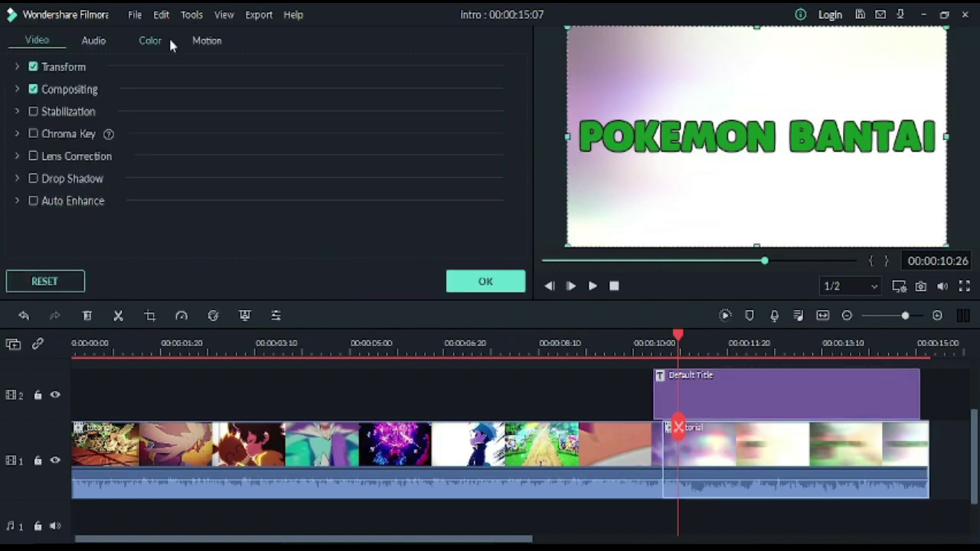
{"action": "left_click", "coordinate": [219, 47]}
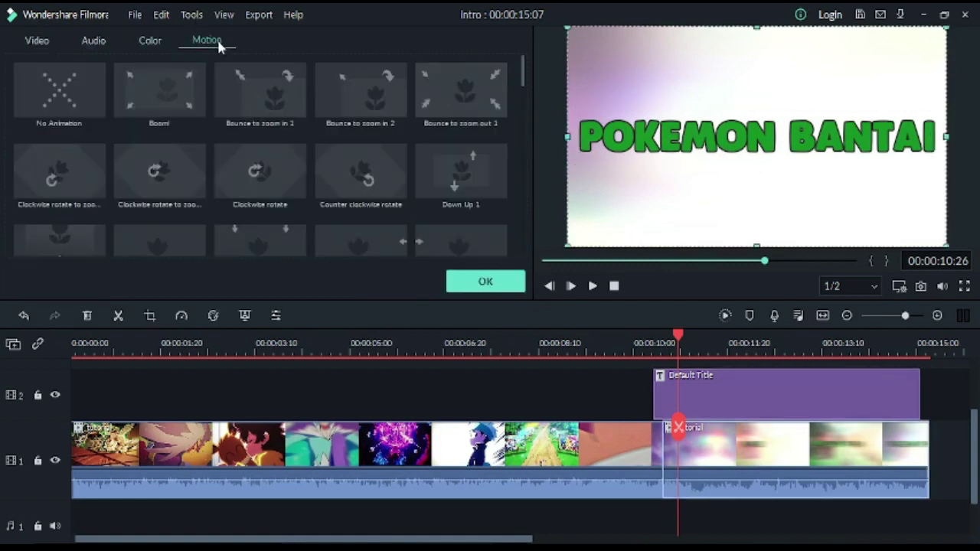
{"action": "left_click", "coordinate": [157, 90]}
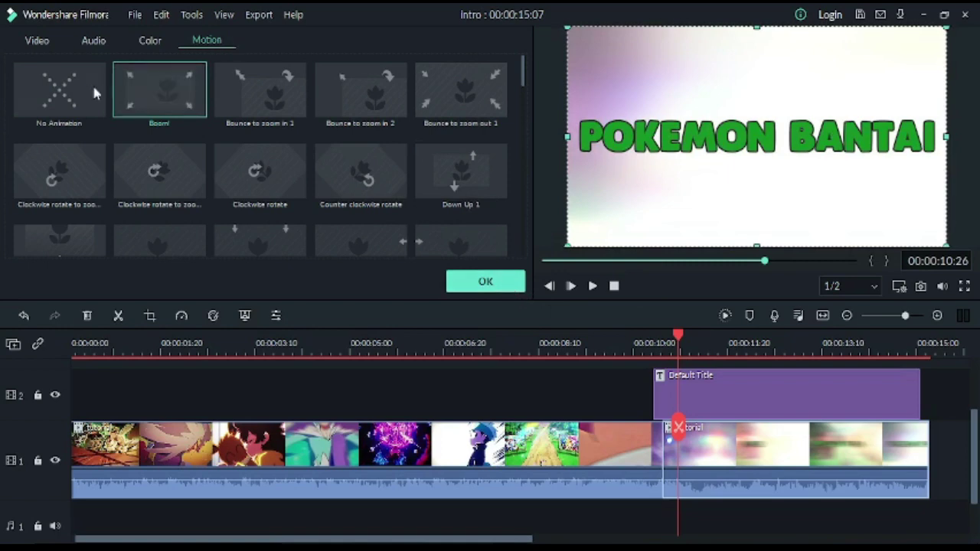
{"action": "left_click", "coordinate": [69, 88]}
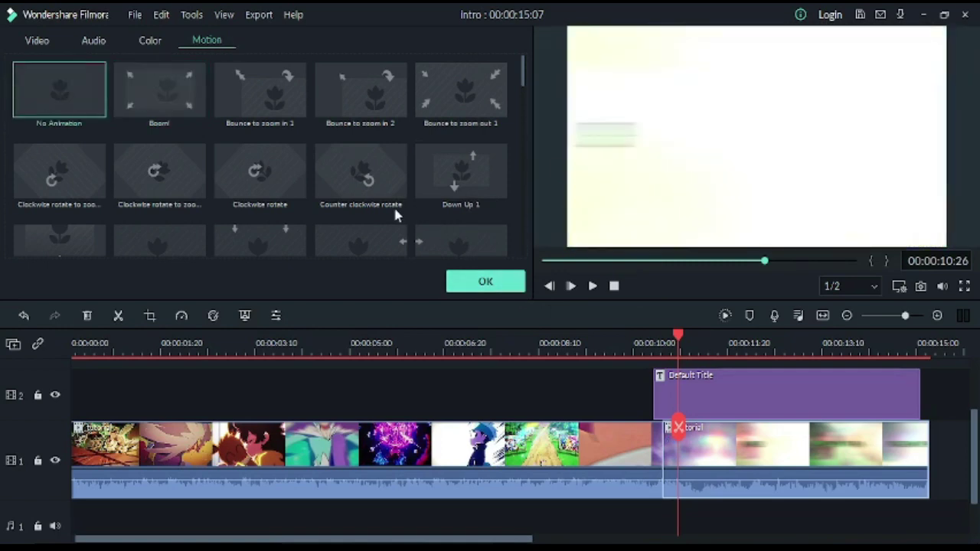
{"action": "left_click", "coordinate": [498, 281]}
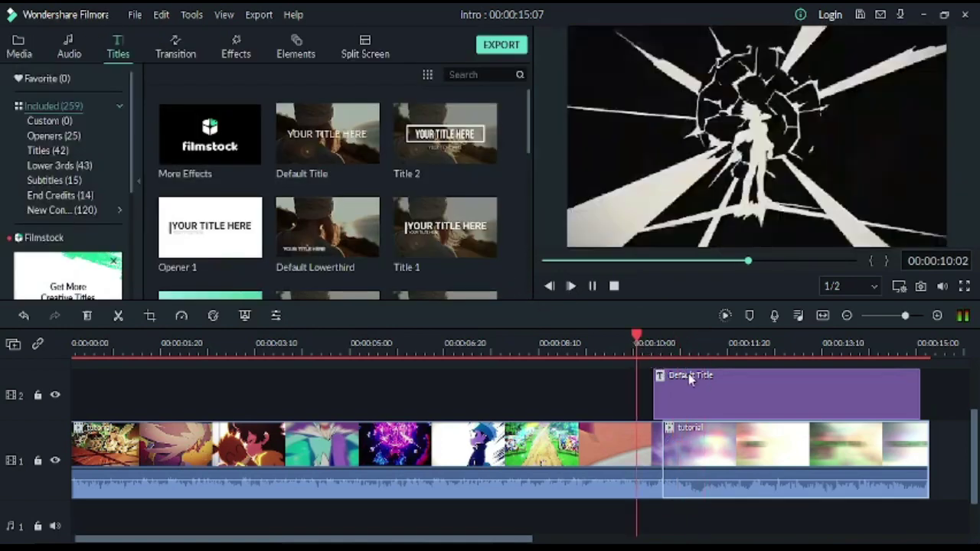
Apply the Type Writer text animation to the POKEMON BANTAI title
{"action": "left_click", "coordinate": [693, 379]}
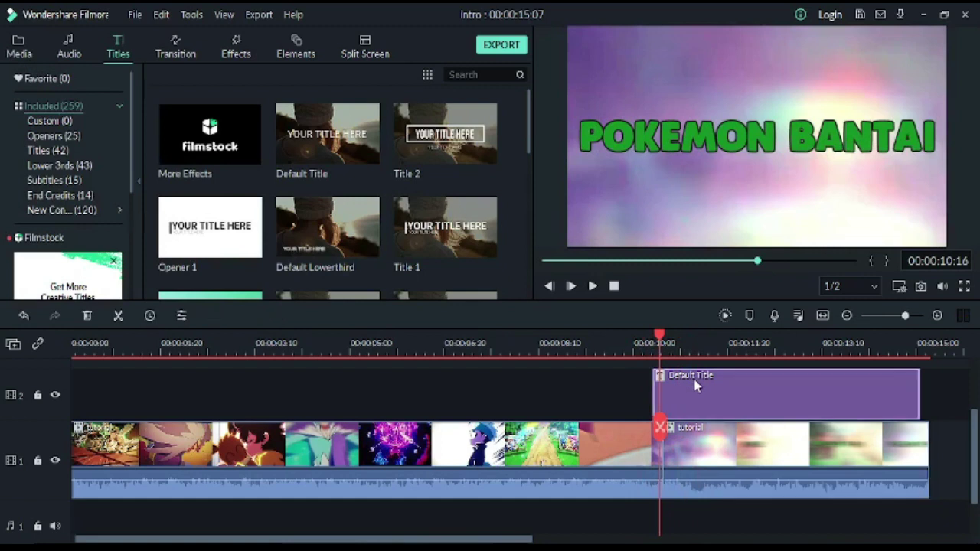
{"action": "double_click", "coordinate": [694, 379]}
{"action": "left_click", "coordinate": [94, 43]}
{"action": "left_click", "coordinate": [43, 38]}
{"action": "left_click", "coordinate": [101, 74]}
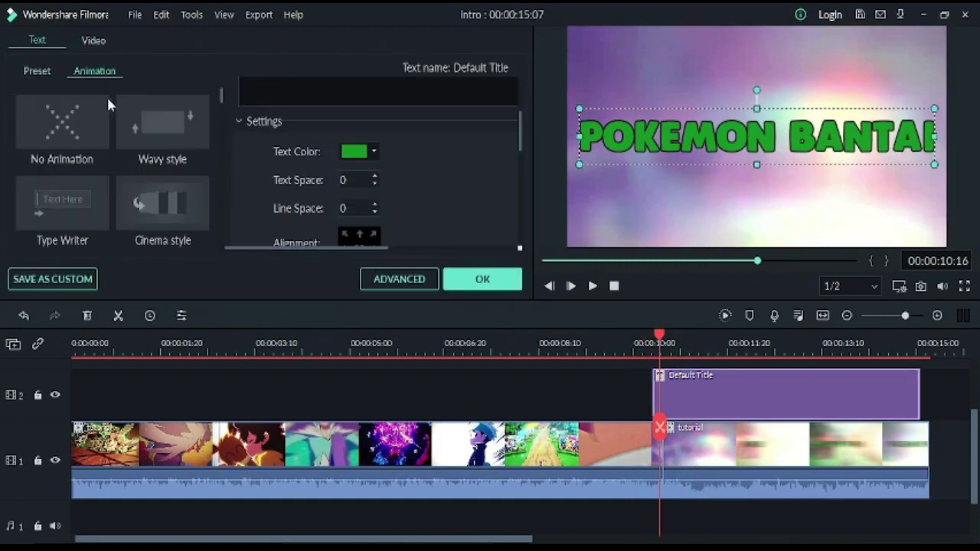
{"action": "left_click", "coordinate": [67, 196]}
{"action": "scroll", "coordinate": [402, 149], "scroll_direction": "down", "scroll_amount": 8}
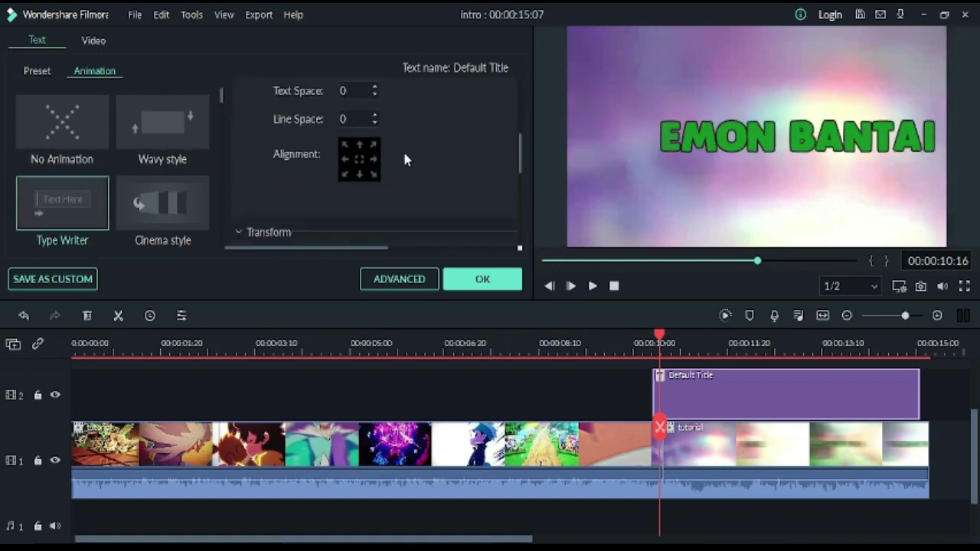
{"action": "scroll", "coordinate": [379, 205], "scroll_direction": "down", "scroll_amount": 2}
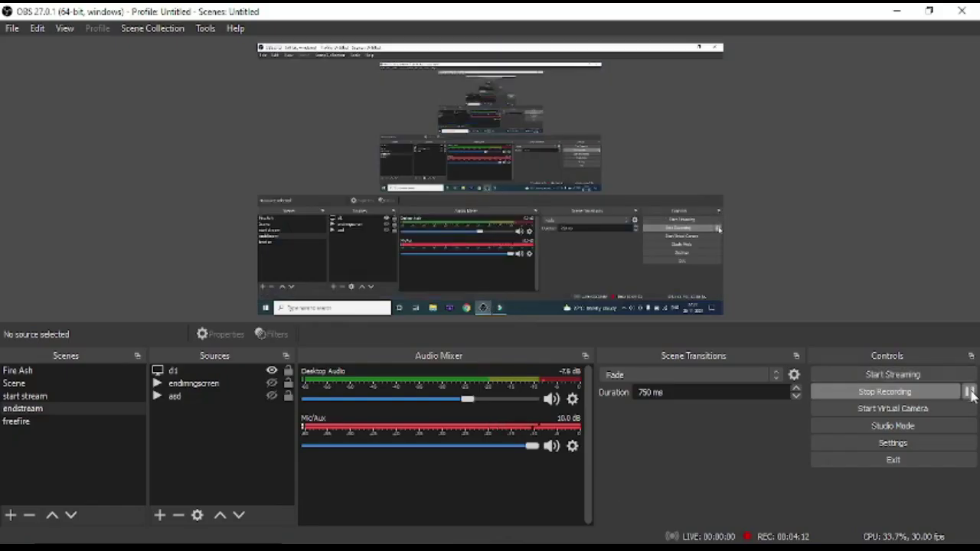
{"action": "left_click", "coordinate": [970, 392]}
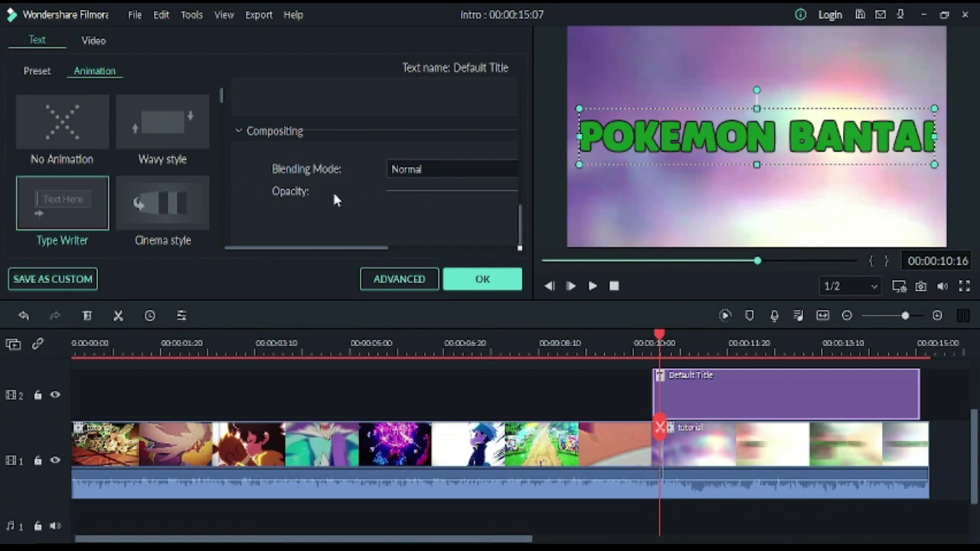
Close the clip's Motion settings, then reopen the title and confirm its Type Writer animation
{"action": "left_click", "coordinate": [814, 194]}
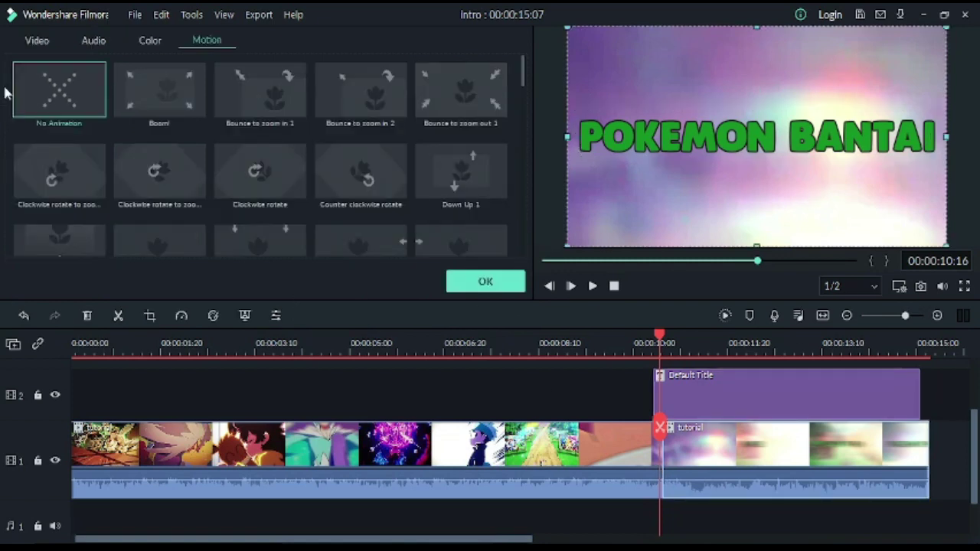
{"action": "left_click", "coordinate": [484, 282]}
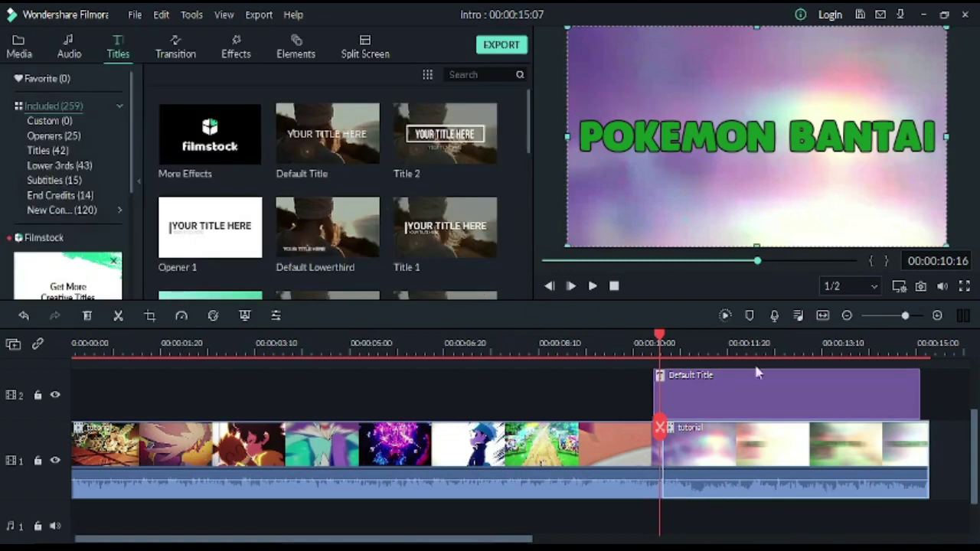
{"action": "double_click", "coordinate": [747, 397]}
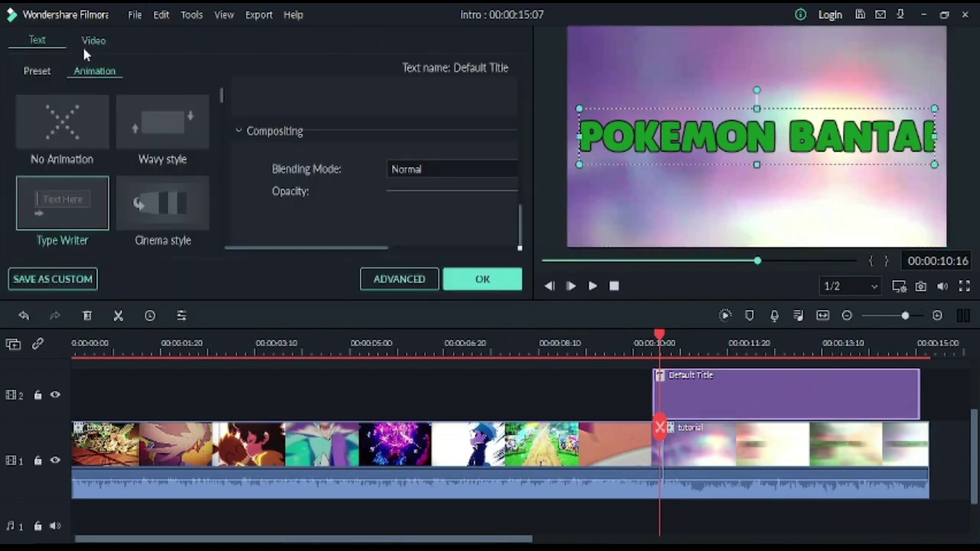
{"action": "left_click", "coordinate": [76, 184]}
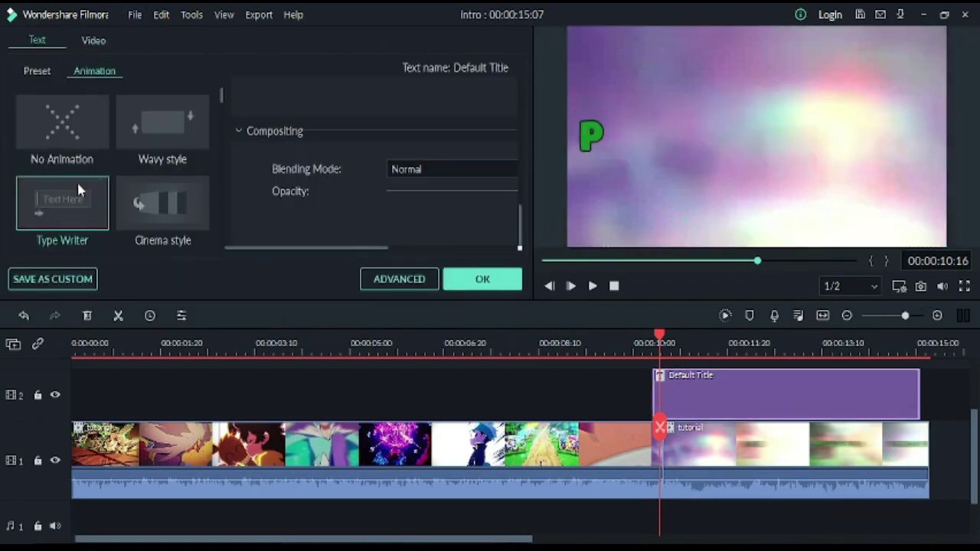
{"action": "left_click", "coordinate": [482, 280]}
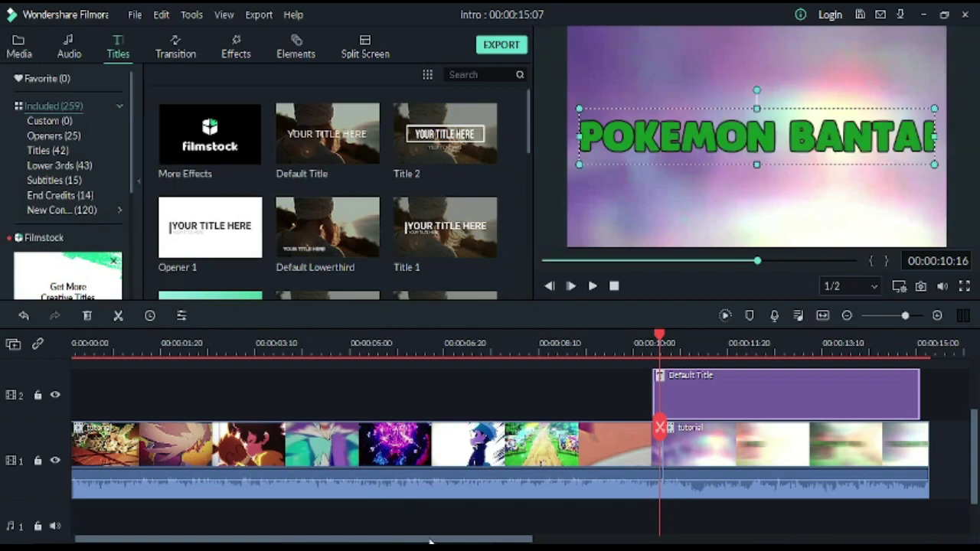
{"action": "left_click_drag", "start_coordinate": [431, 541], "coordinate": [397, 541]}
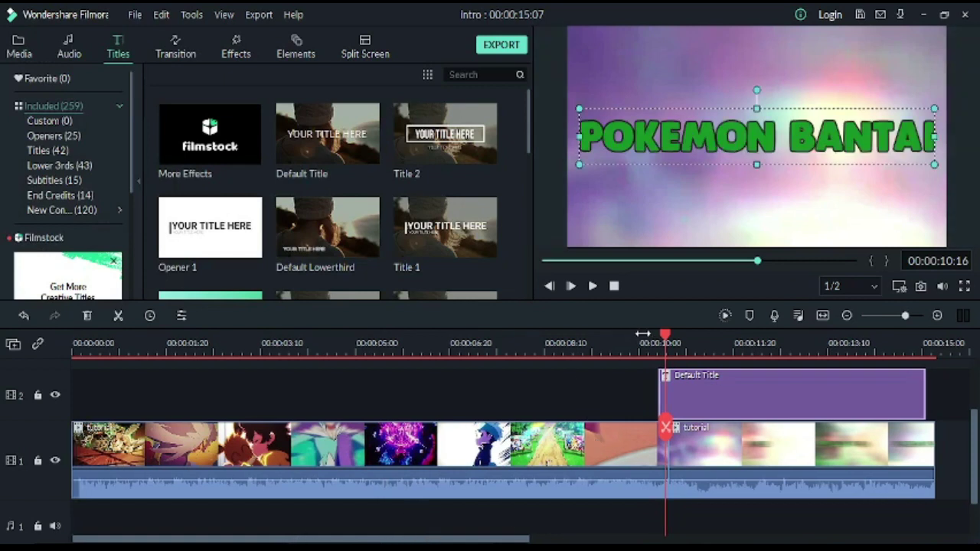
Reopen the POKEMON BANTAI title editor and scroll back up to its text settings
{"action": "double_click", "coordinate": [836, 136]}
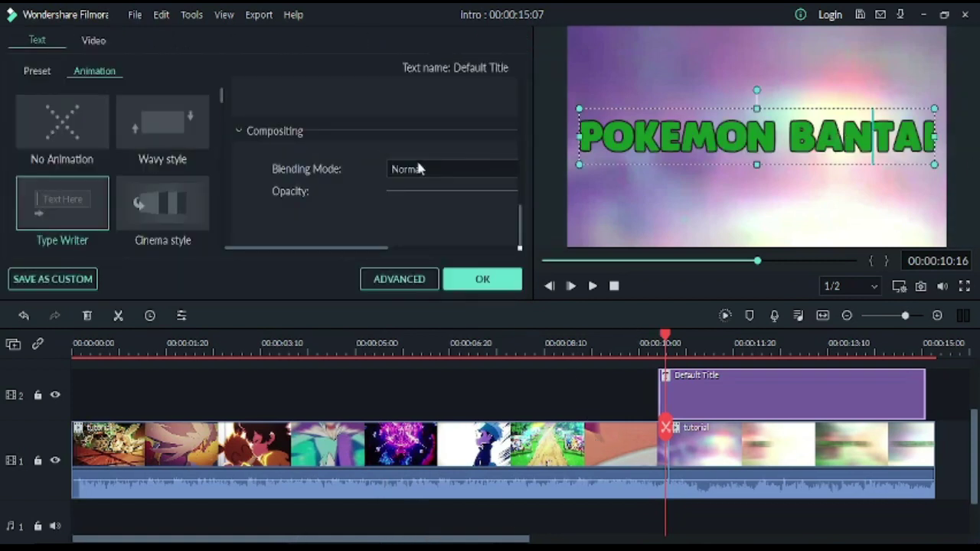
{"action": "scroll", "coordinate": [294, 182], "scroll_direction": "up", "scroll_amount": 3}
{"action": "scroll", "coordinate": [366, 162], "scroll_direction": "up", "scroll_amount": 3}
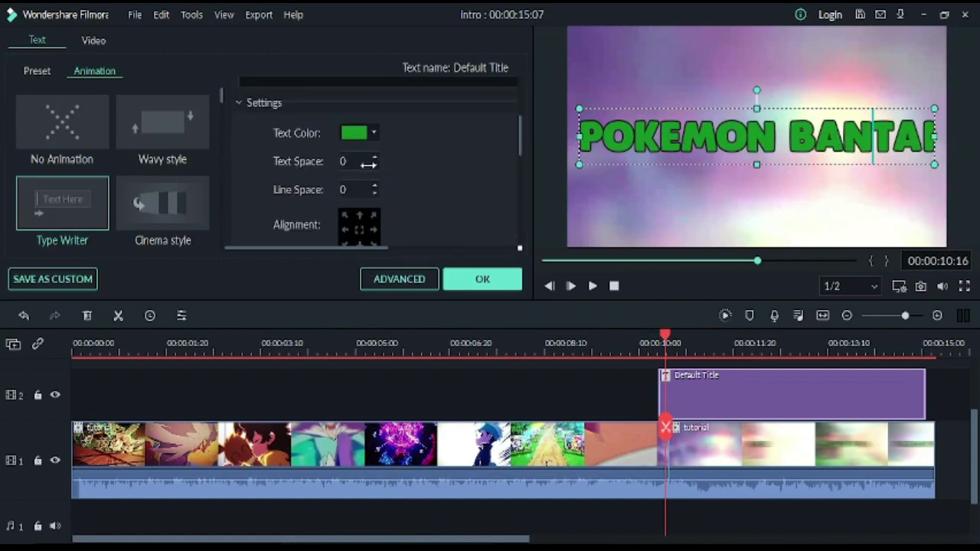